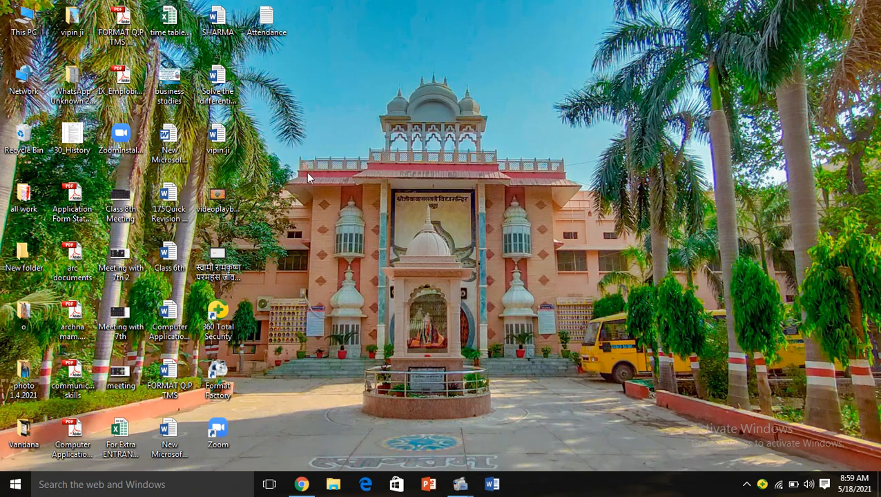
# Open the Class 6th Word document from the desktop and dismiss the Office activation wizard
pyautogui.doubleClick(169, 257)
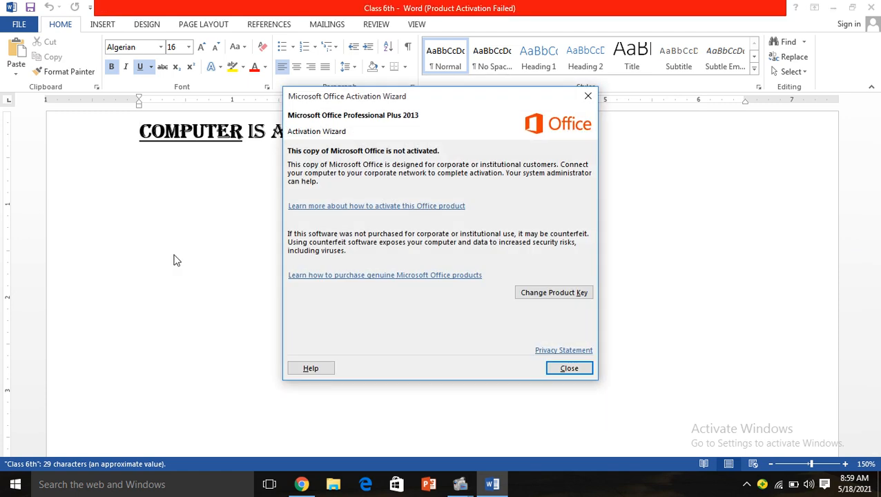
pyautogui.click(569, 367)
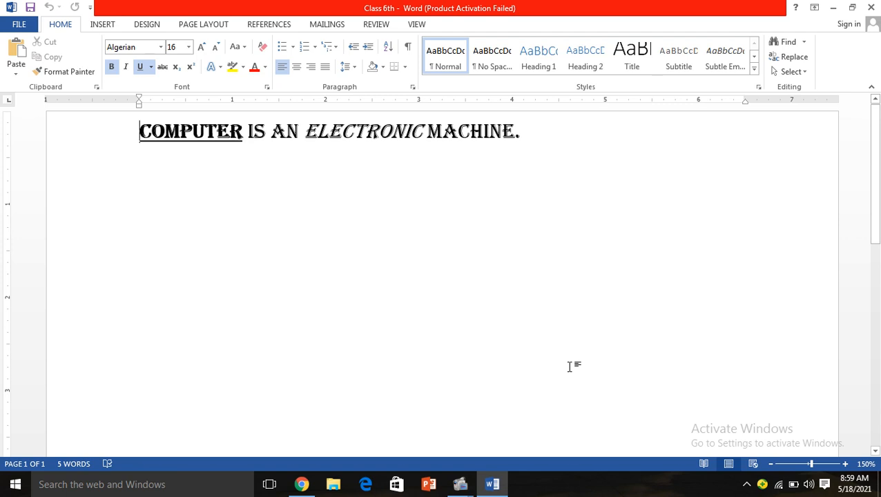
# Add the line "PARTS OF COMPUTER-" below the first sentence and start a numbered list on the line under it
pyautogui.press('Right')
pyautogui.press('Right')
pyautogui.press('Right')
pyautogui.press('Right')
pyautogui.press('Right')
pyautogui.press('Right')
pyautogui.press('Right')
pyautogui.press('Right')
pyautogui.press('Right')
pyautogui.press('Right')
pyautogui.press('Right')
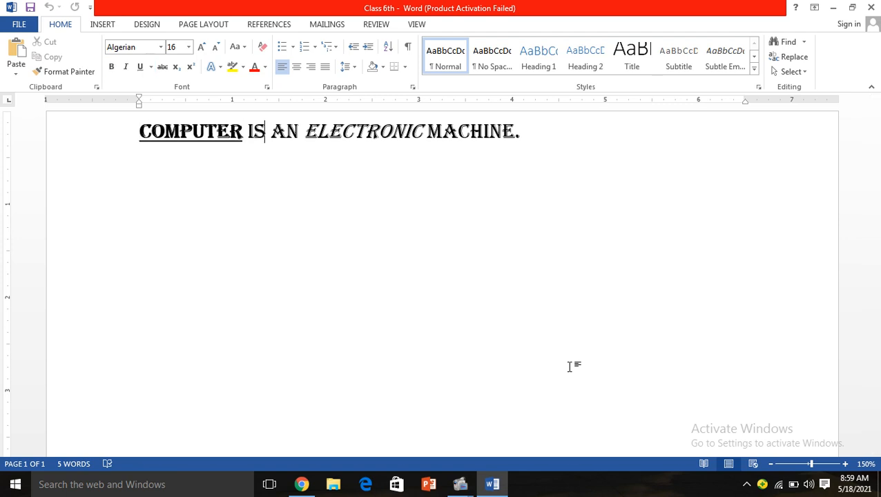
pyautogui.press('Right')
pyautogui.press('Right')
pyautogui.press('Right')
pyautogui.press('Right')
pyautogui.press('Right')
pyautogui.press('Right')
pyautogui.press('Right')
pyautogui.press('Right')
pyautogui.press('Right')
pyautogui.press('Right')
pyautogui.press('Right')
pyautogui.press('Right')
pyautogui.press('Right')
pyautogui.press('Right')
pyautogui.press('Right')
pyautogui.press('Right')
pyautogui.press('Right')
pyautogui.press('Right')
pyautogui.press('Right')
pyautogui.press('Right')
pyautogui.press('Return')
pyautogui.write('PARTS ')
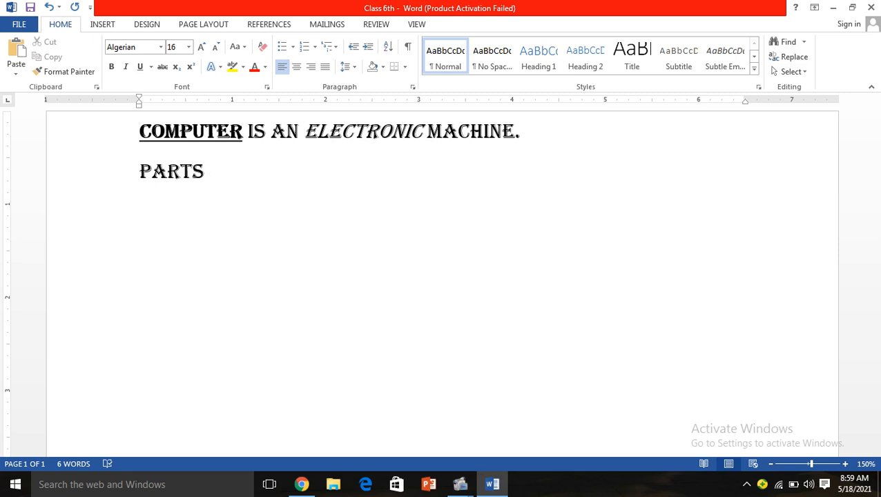
pyautogui.write('OF COMPU')
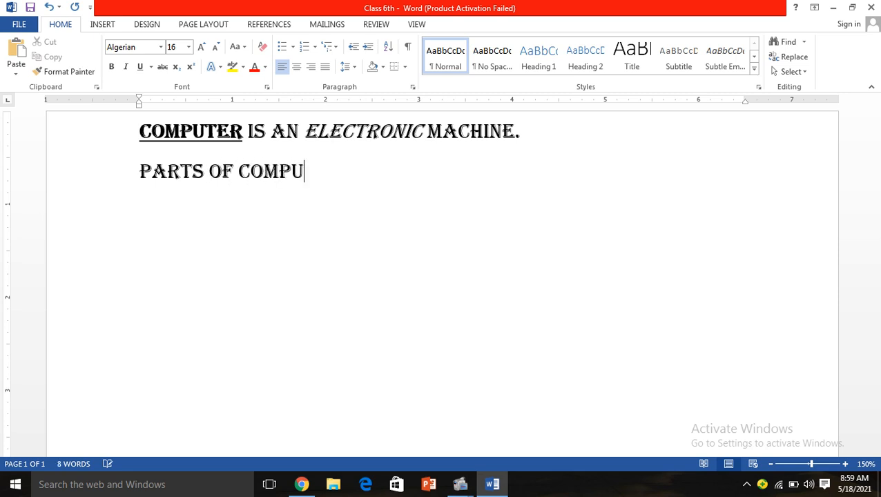
pyautogui.write('TER-')
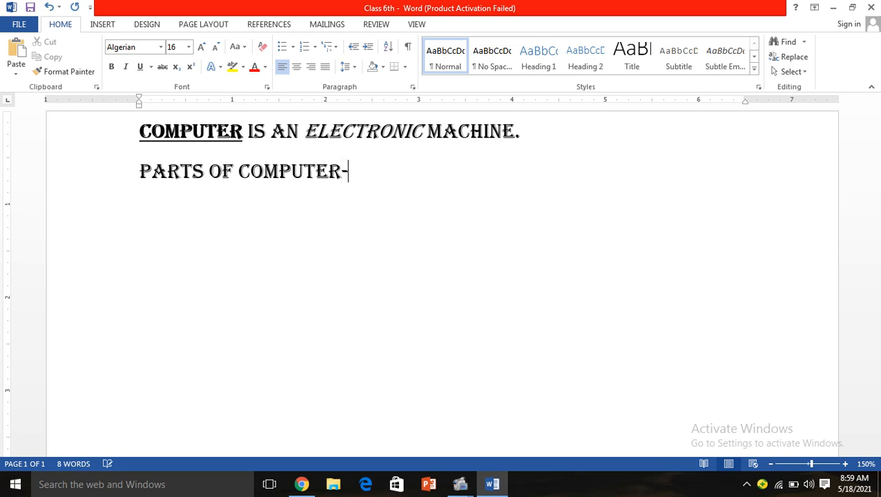
pyautogui.press('Return')
pyautogui.click(306, 47)
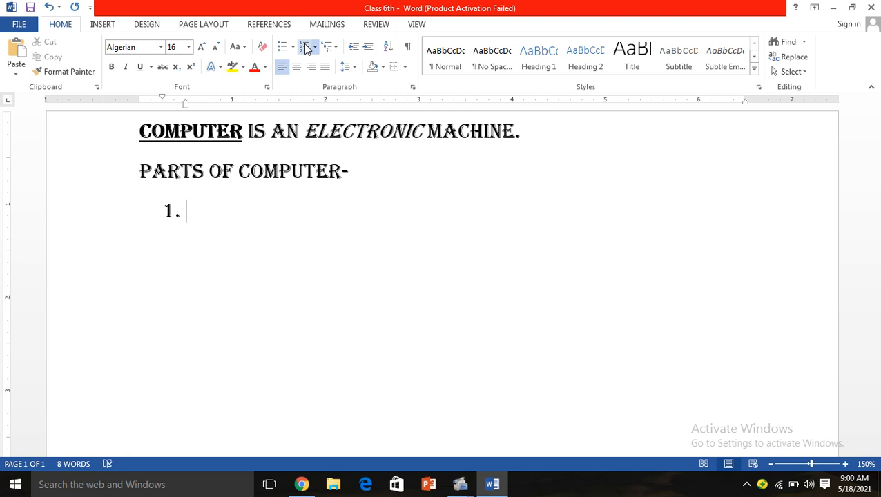
# Insert the line "THERE ARE TWO PARTS OF COMPUTER" between the "PARTS OF COMPUTER-" line and the numbered list
pyautogui.press('Up')
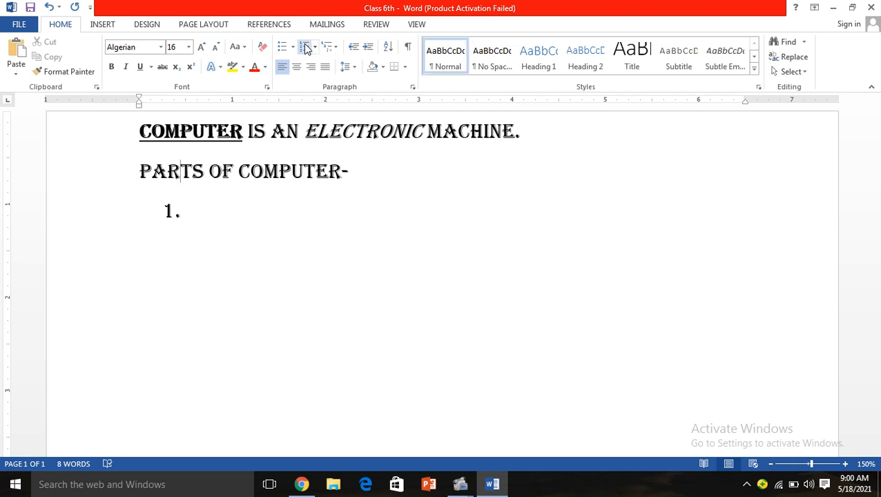
pyautogui.press('Right')
pyautogui.press('Right')
pyautogui.press('Right')
pyautogui.press('Right')
pyautogui.press('Right')
pyautogui.press('Right')
pyautogui.press('Right')
pyautogui.press('Right')
pyautogui.press('Right')
pyautogui.press('Right')
pyautogui.press('Right')
pyautogui.press('Right')
pyautogui.press('Right')
pyautogui.press('Right')
pyautogui.press('Right')
pyautogui.press('Return')
pyautogui.write('THERE ARE T')
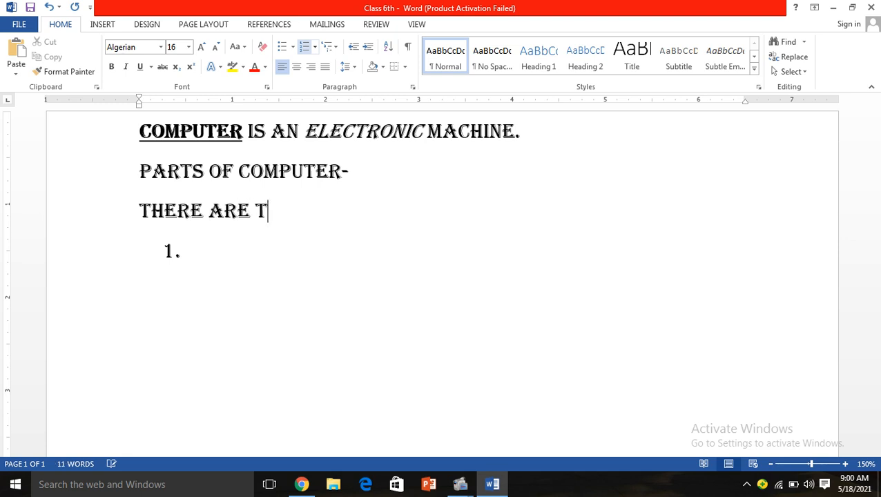
pyautogui.write('WO ')
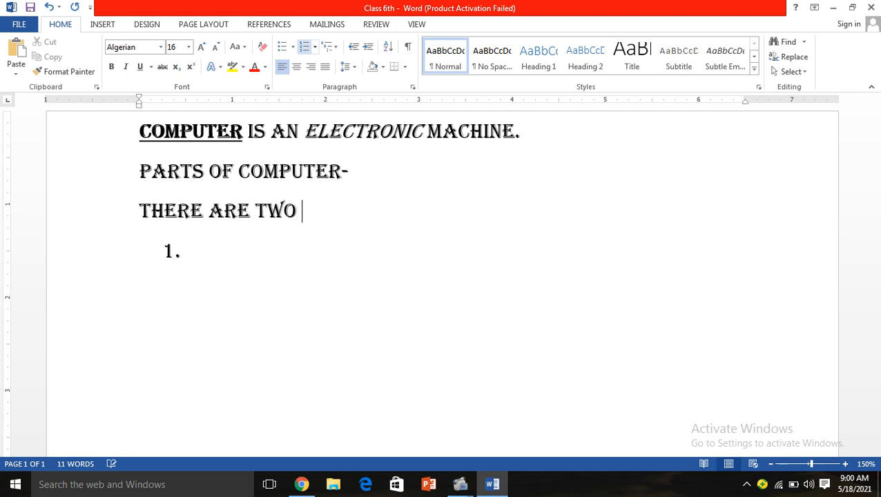
pyautogui.write('PARTS ')
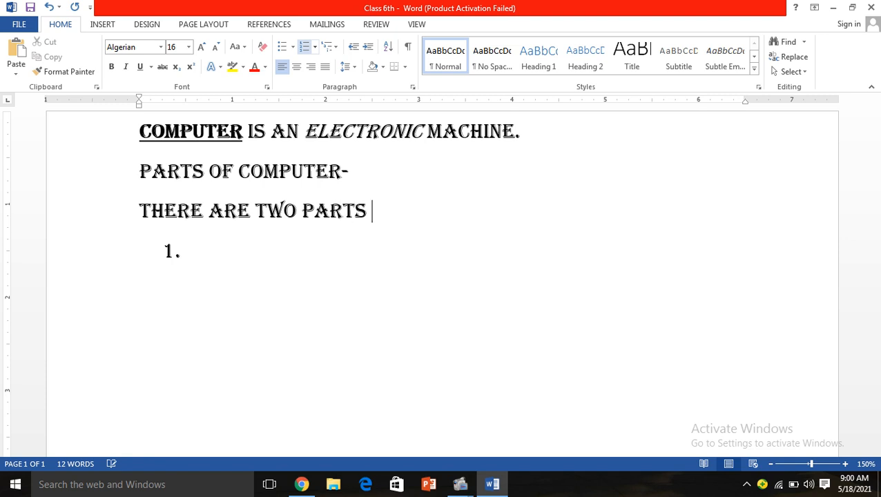
pyautogui.write('OF CO')
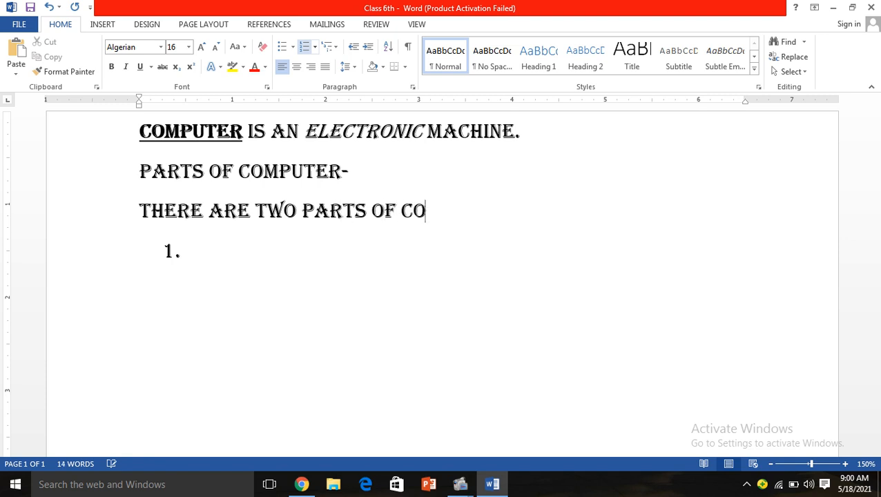
pyautogui.write('MPUTER')
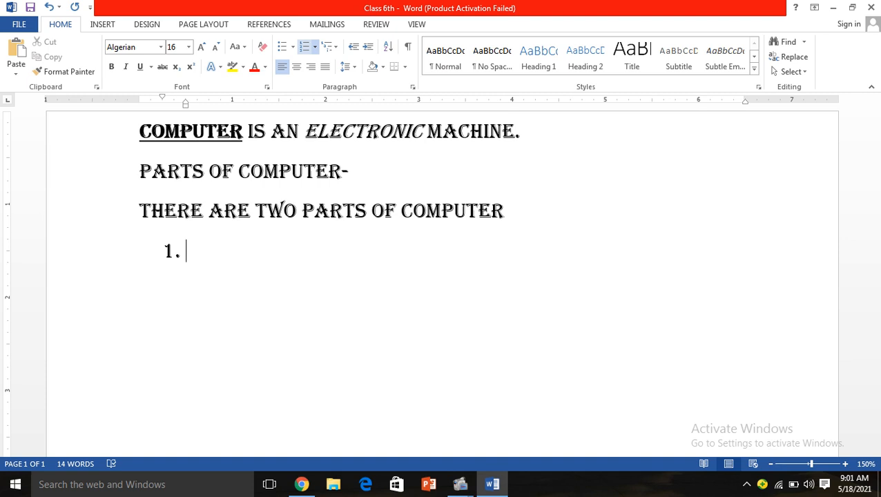
# Fill the numbered list with two items, SOFTWARE and HARDWARE
pyautogui.write('SOFTWARE')
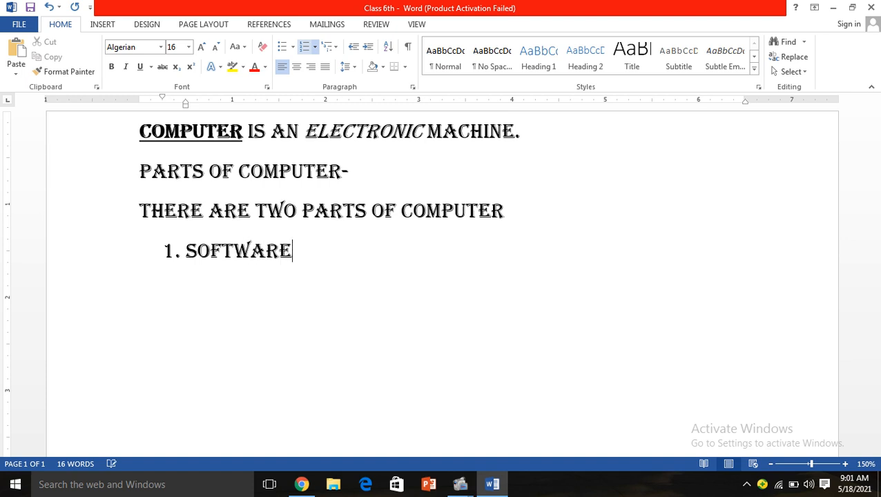
pyautogui.press('Return')
pyautogui.write('HARDWARE')
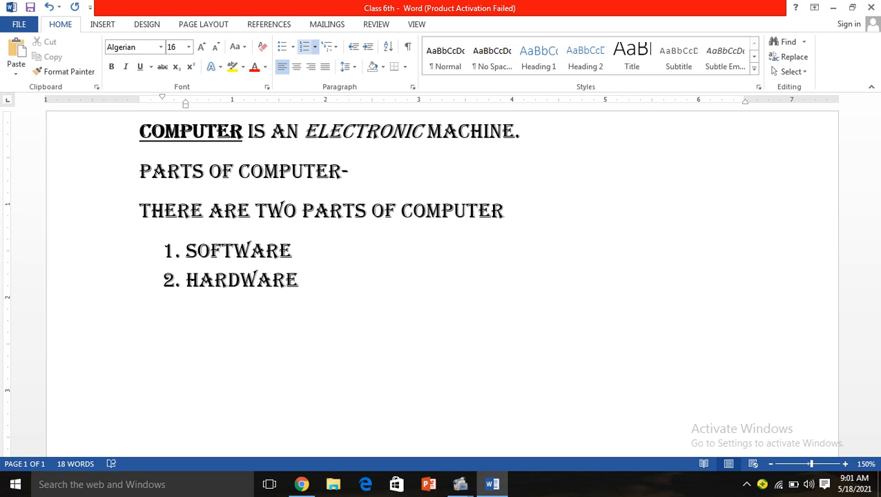
# Add two second-level list items under SOFTWARE: SYSTEM SOFTWARE and APPLICATION SOFTWARE
pyautogui.click(293, 257)
pyautogui.press('Return')
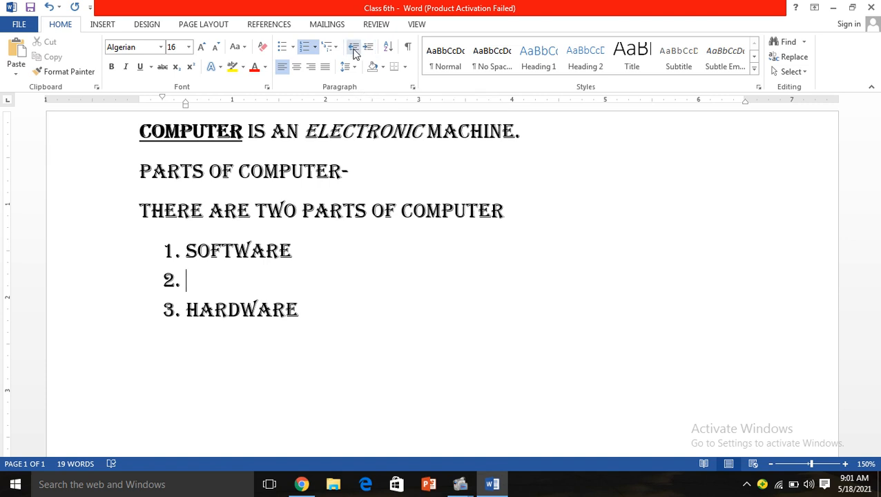
pyautogui.click(369, 47)
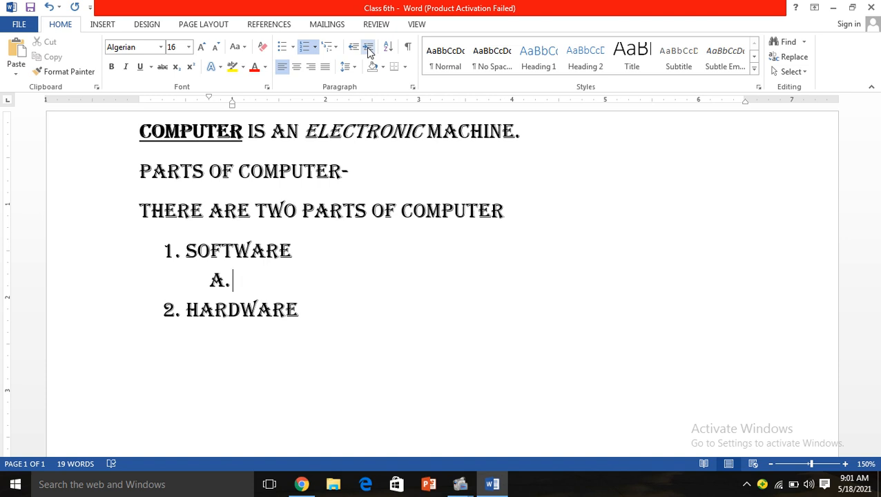
pyautogui.write('SYSTEM')
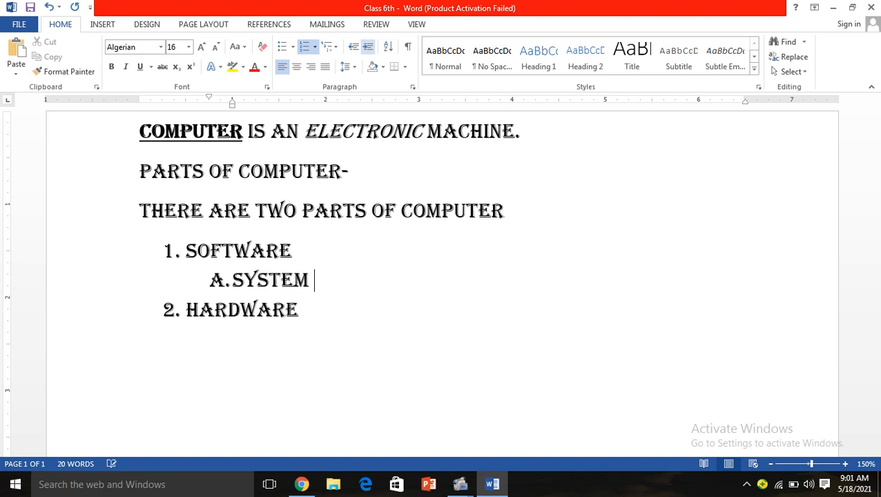
pyautogui.write(' SOF')
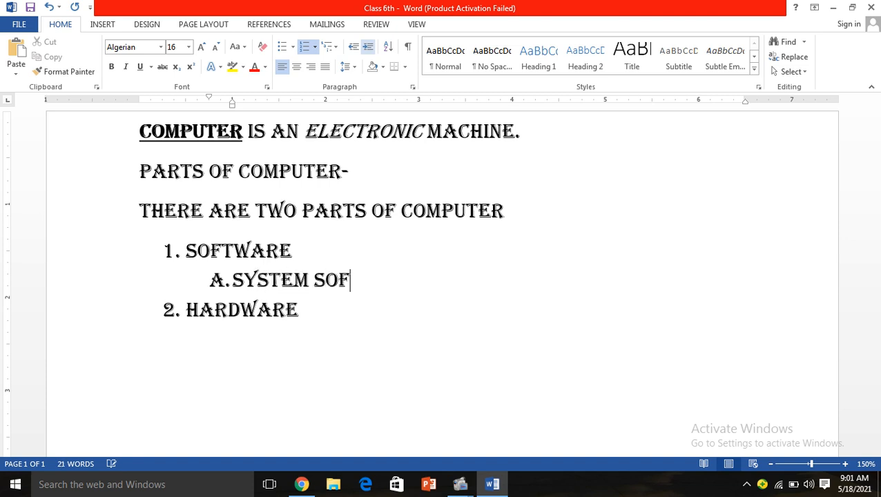
pyautogui.write('TWARE')
pyautogui.press('Return')
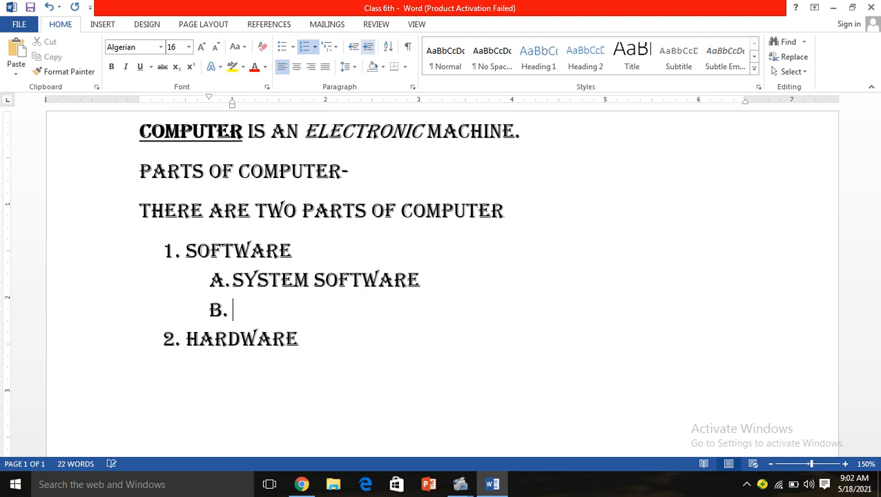
pyautogui.write('APPLI')
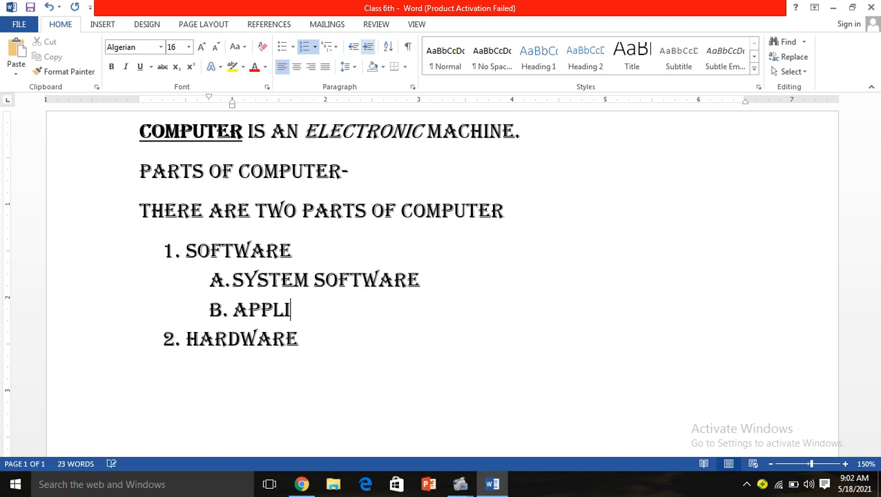
pyautogui.write('CATION ')
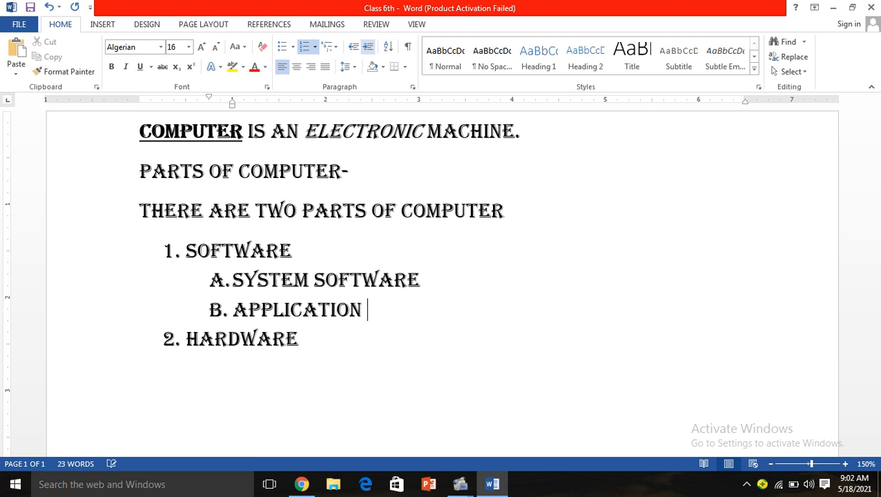
pyautogui.write('SOFT')
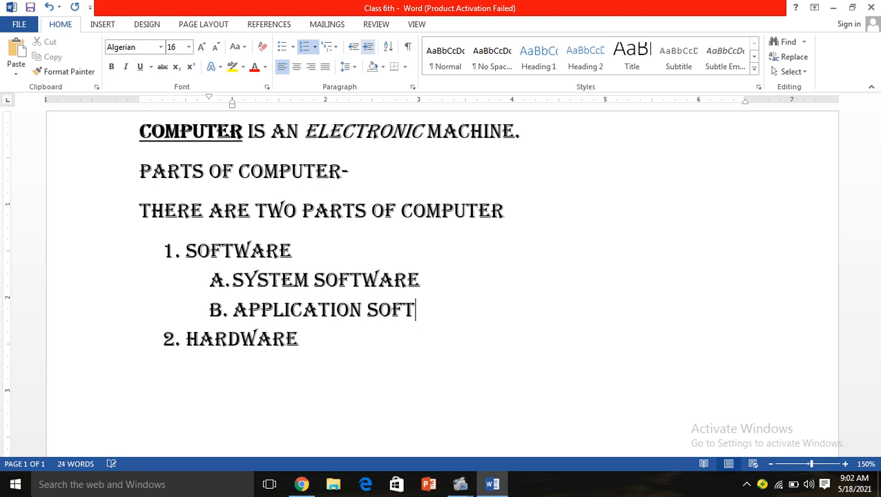
pyautogui.write('WARE')
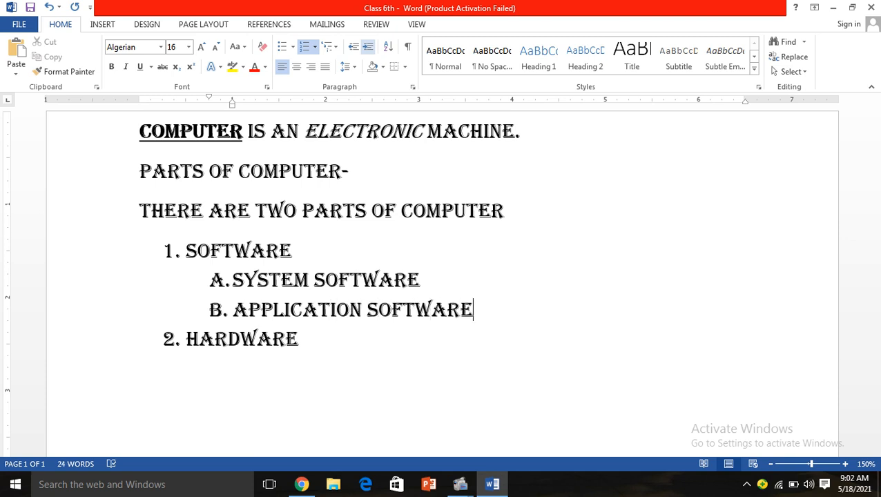
# Add two second-level list items under HARDWARE: INPUT DEVICES and OUTPUT DEVICES
pyautogui.click(299, 339)
pyautogui.press('Return')
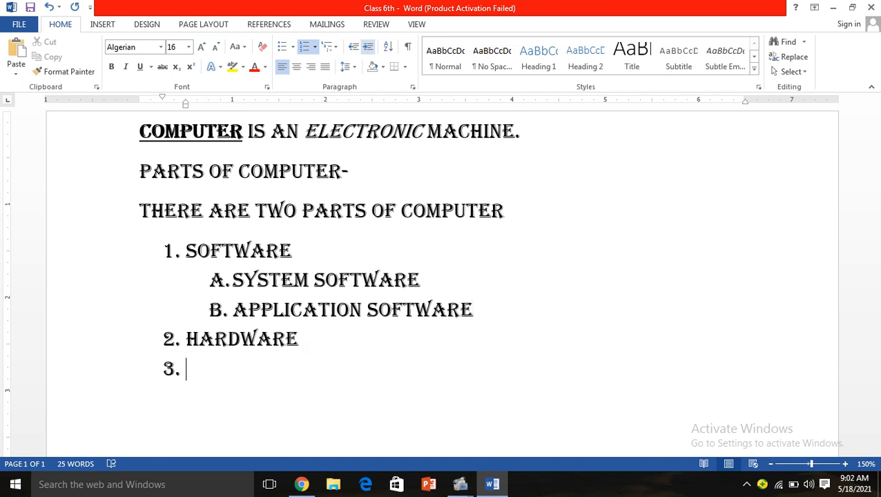
pyautogui.click(370, 48)
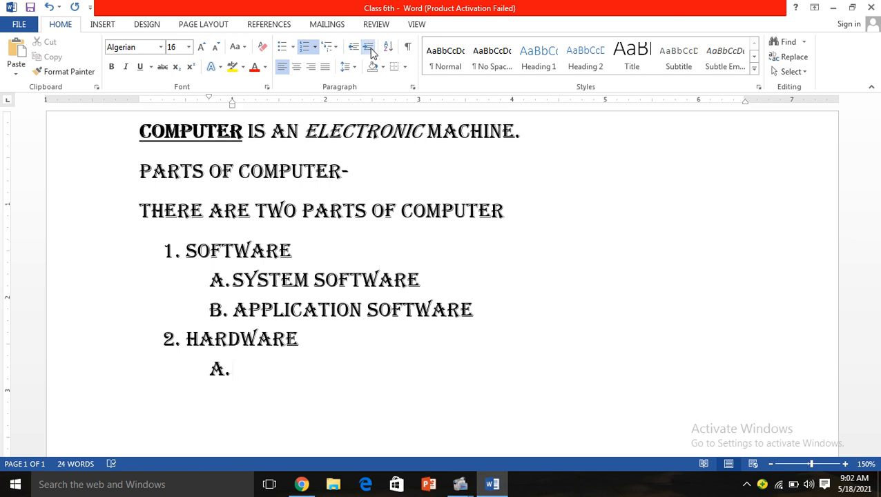
pyautogui.write('INPUT DEV')
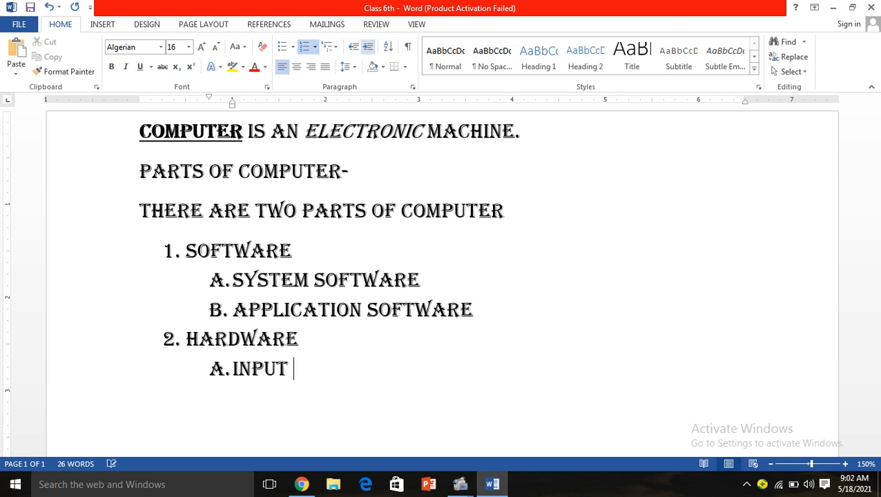
pyautogui.write('CES')
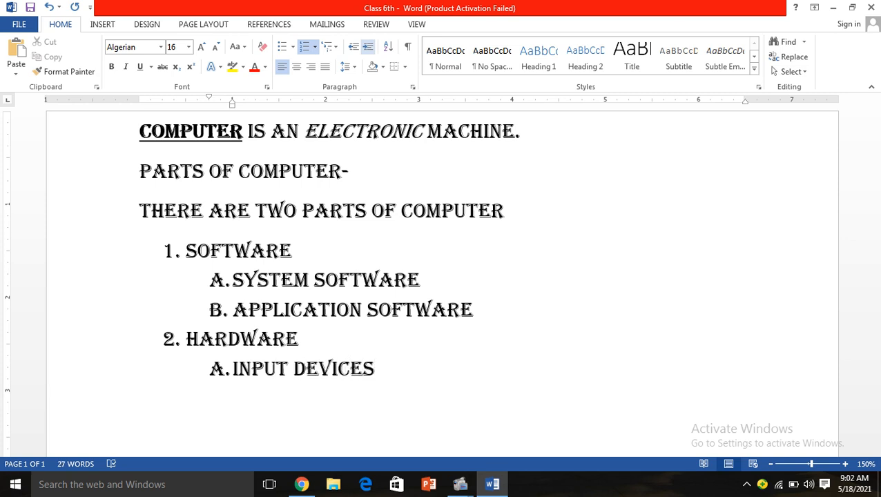
pyautogui.press('Return')
pyautogui.write('OUTP')
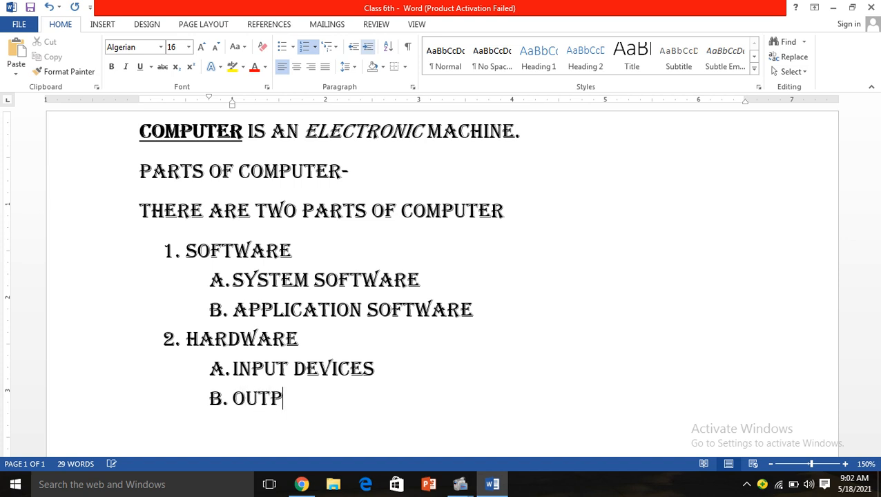
pyautogui.write('UT DE')
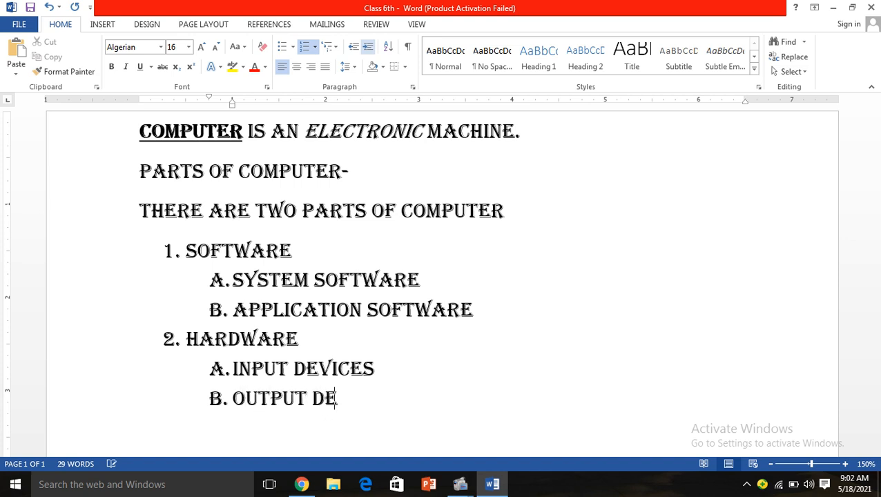
pyautogui.write('VICES')
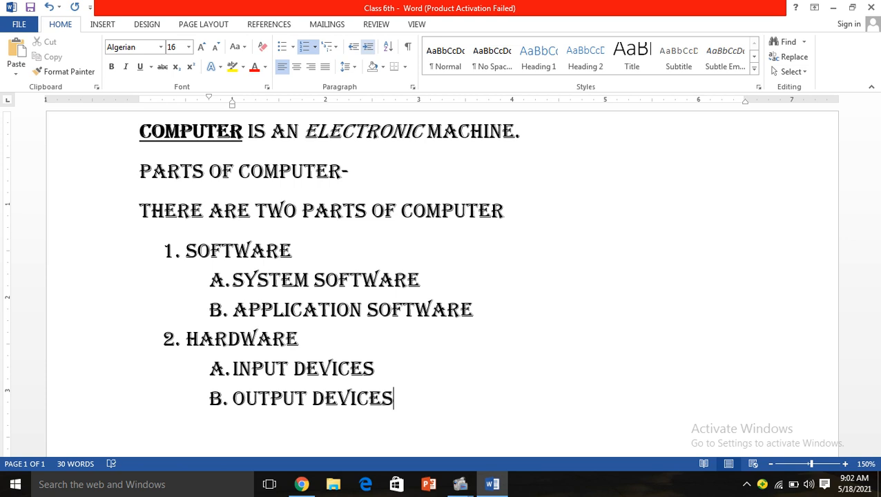
# Add four third-level list items under INPUT DEVICES: KEYBOARD, MOUSE, SCANNER and MIC
pyautogui.click(375, 369)
pyautogui.press('Return')
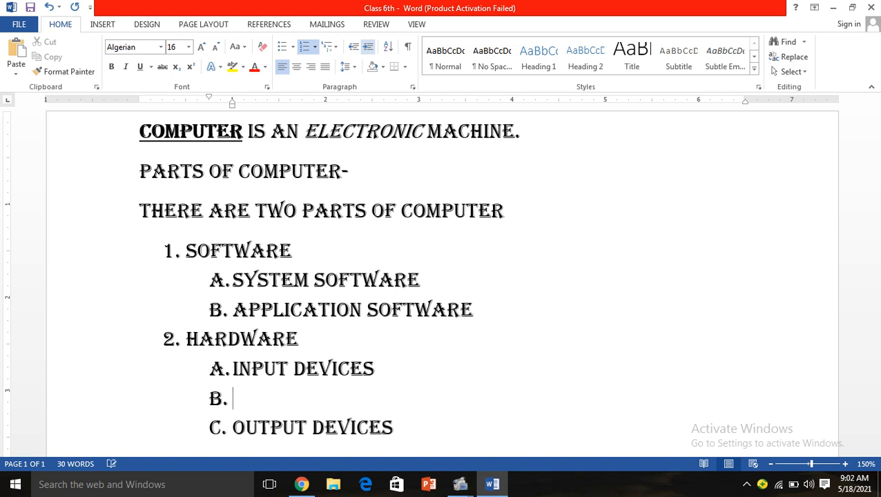
pyautogui.click(369, 51)
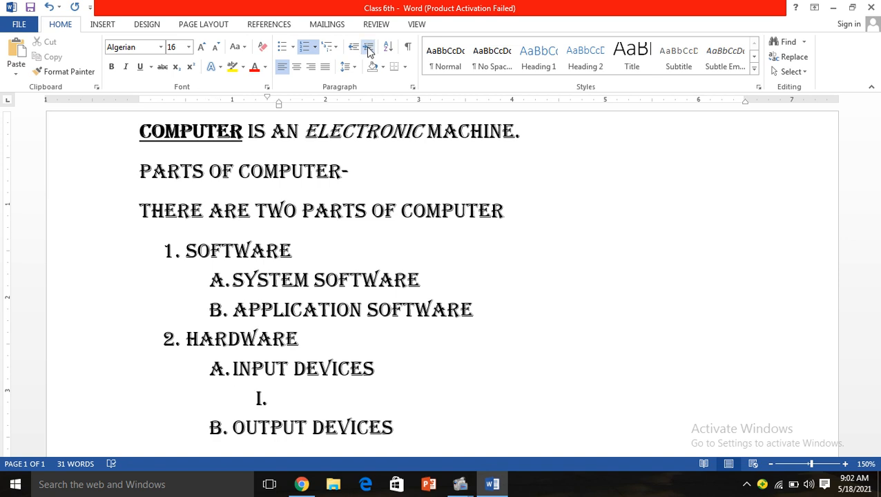
pyautogui.write('KEYBOARD')
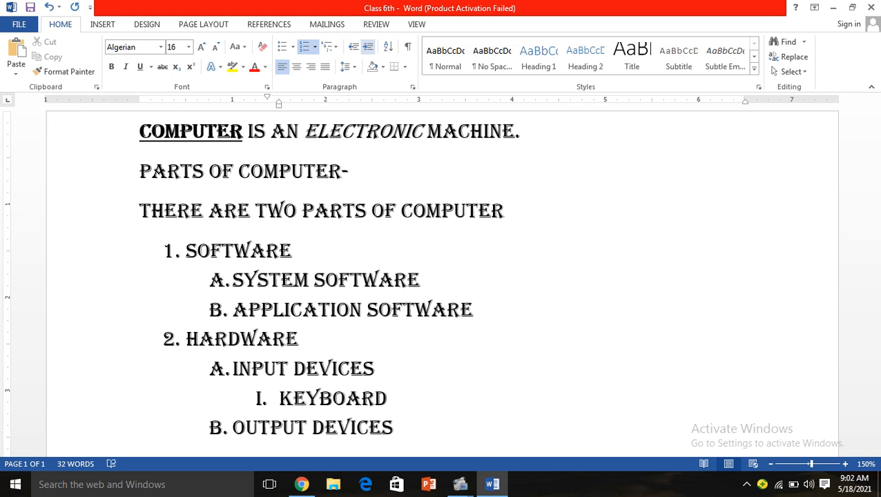
pyautogui.press('Return')
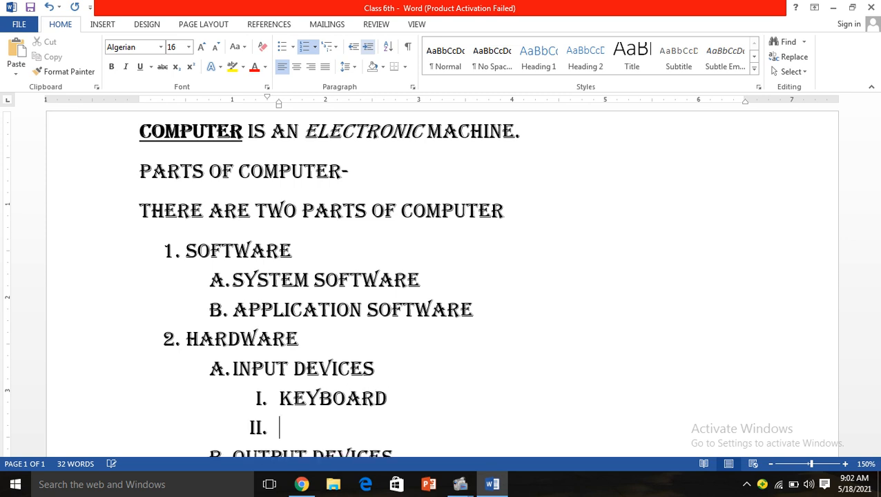
pyautogui.write('MOUSE')
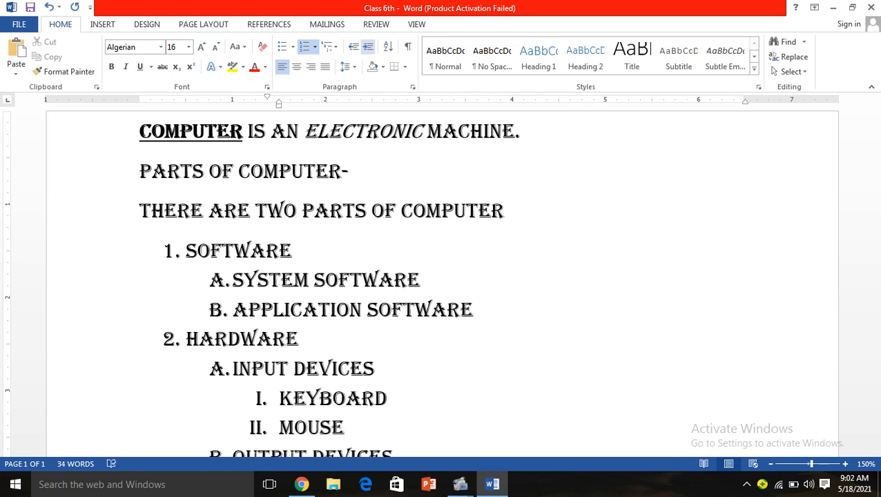
pyautogui.press('Return')
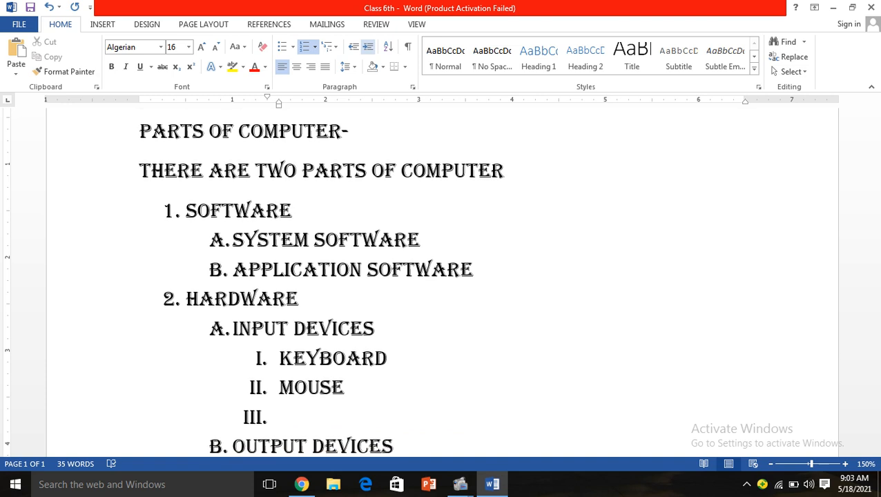
pyautogui.write('SCANNER')
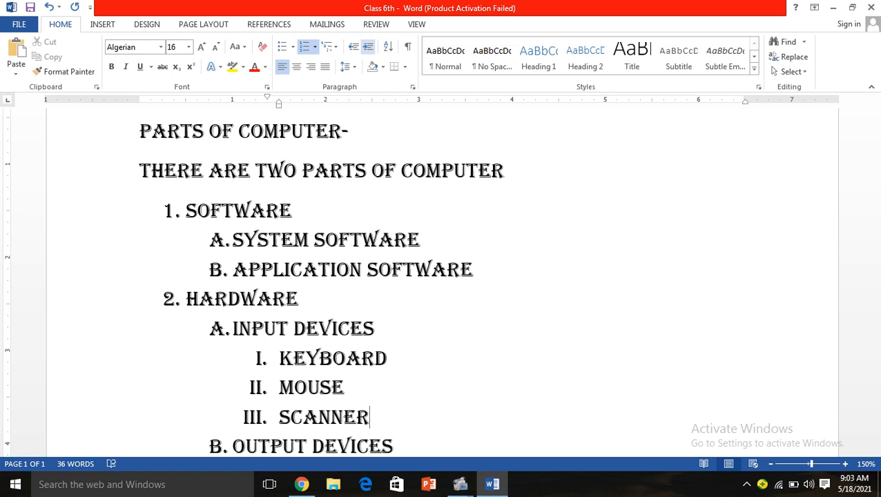
pyautogui.press('Return')
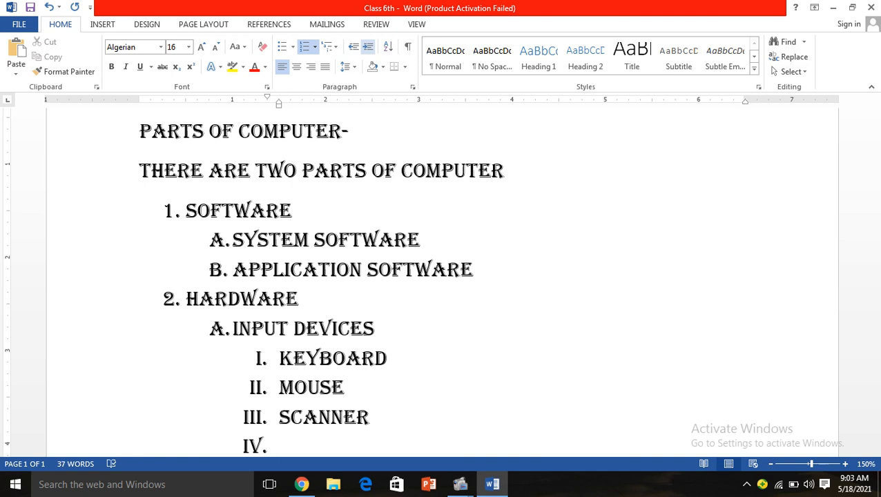
pyautogui.write('MIC')
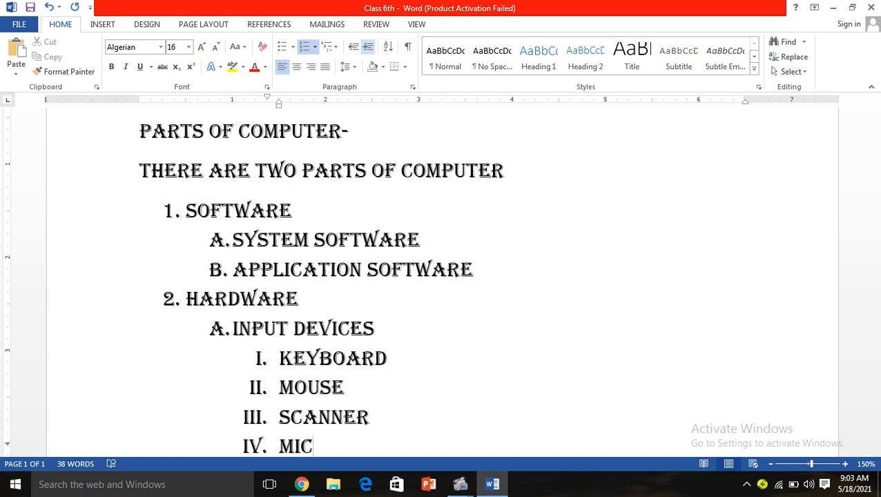
# Add MONITOR as a third-level list item under OUTPUT DEVICES
pyautogui.press('Down')
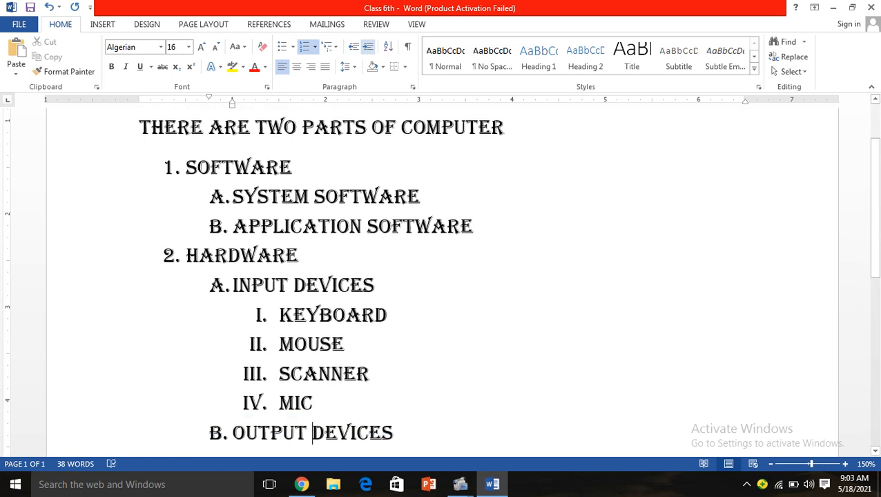
pyautogui.press('Right')
pyautogui.press('Right')
pyautogui.press('Right')
pyautogui.press('Right')
pyautogui.press('Right')
pyautogui.press('Right')
pyautogui.press('Return')
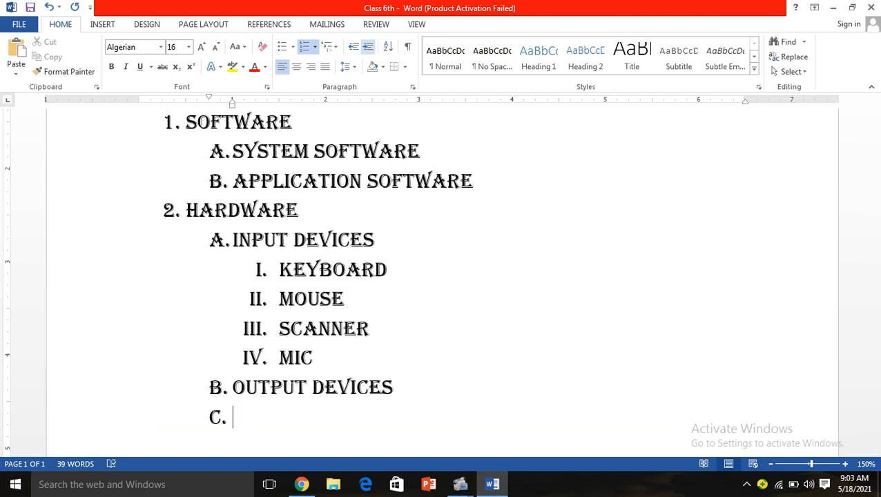
pyautogui.click(368, 49)
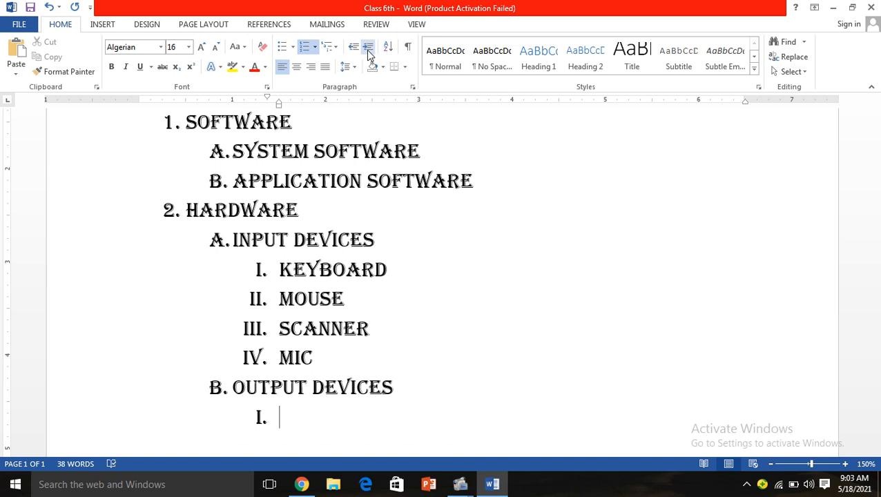
pyautogui.write('MONI')
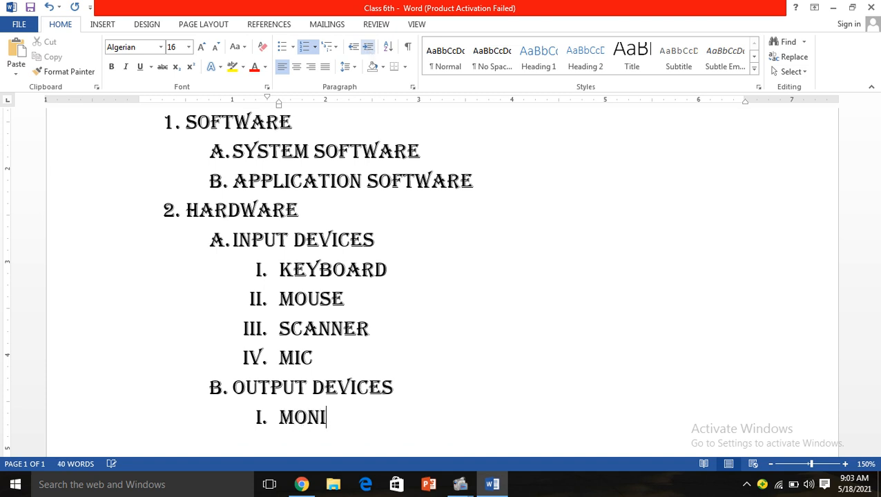
pyautogui.write('TOR')
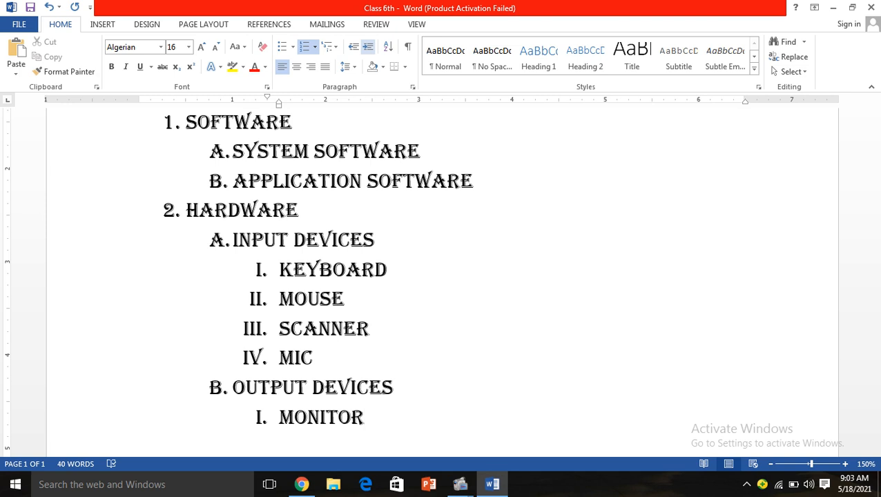
# Add SPEAKER, PROJECTOR and PRINTER as third-level list items below MONITOR
pyautogui.press('Return')
pyautogui.write('SPEA')
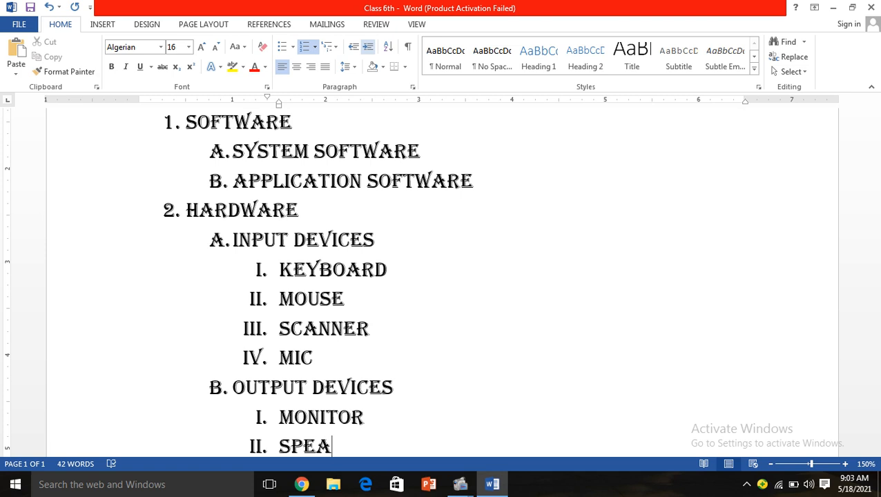
pyautogui.write('KER')
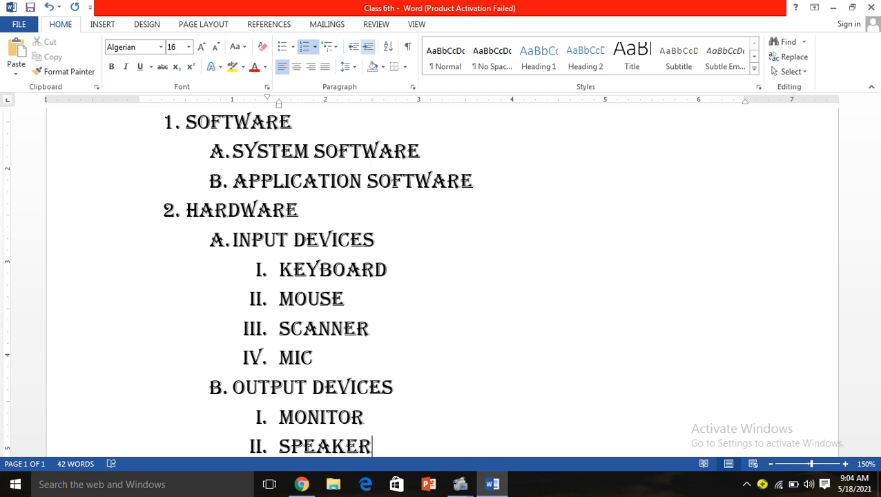
pyautogui.press('Return')
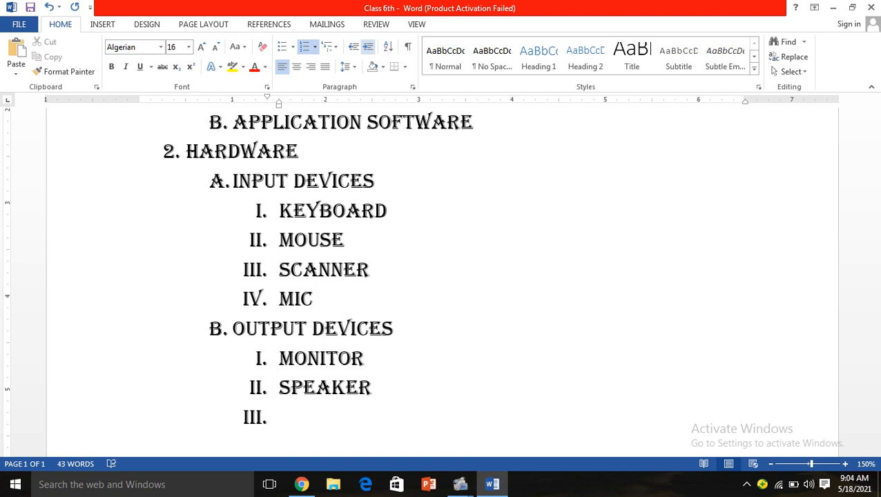
pyautogui.write('PROJECTOR')
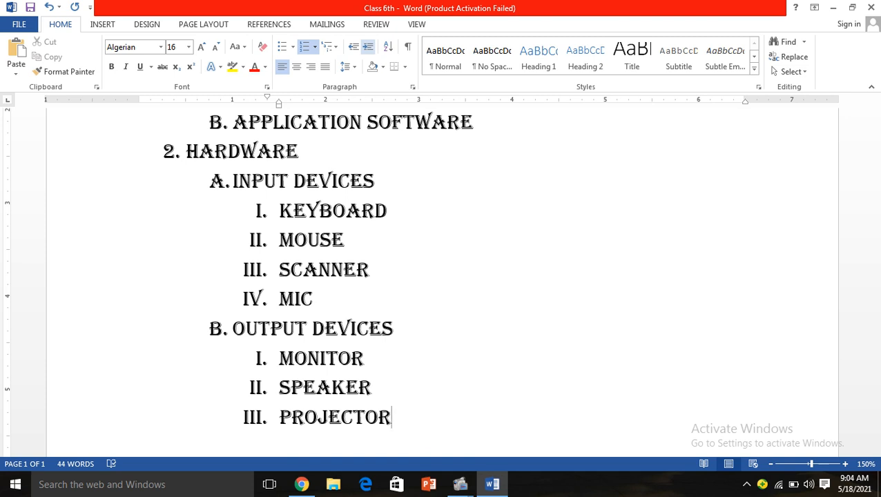
pyautogui.press('Return')
pyautogui.write('PR')
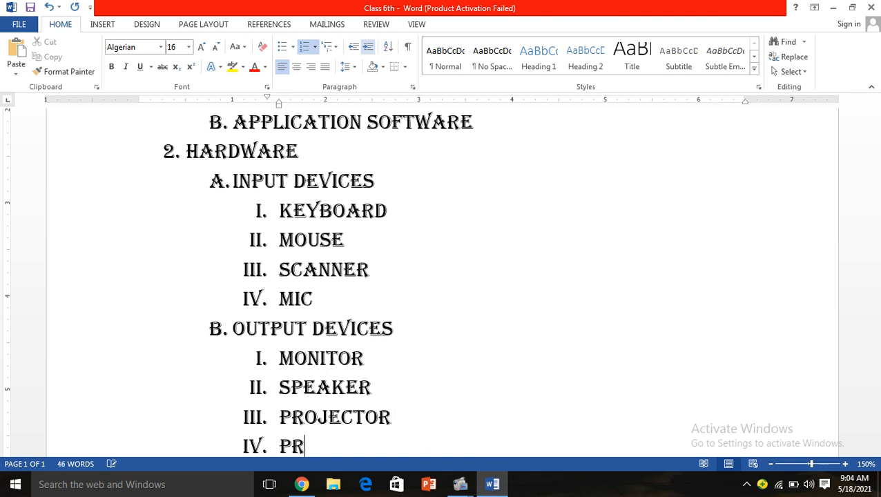
pyautogui.write('INTER')
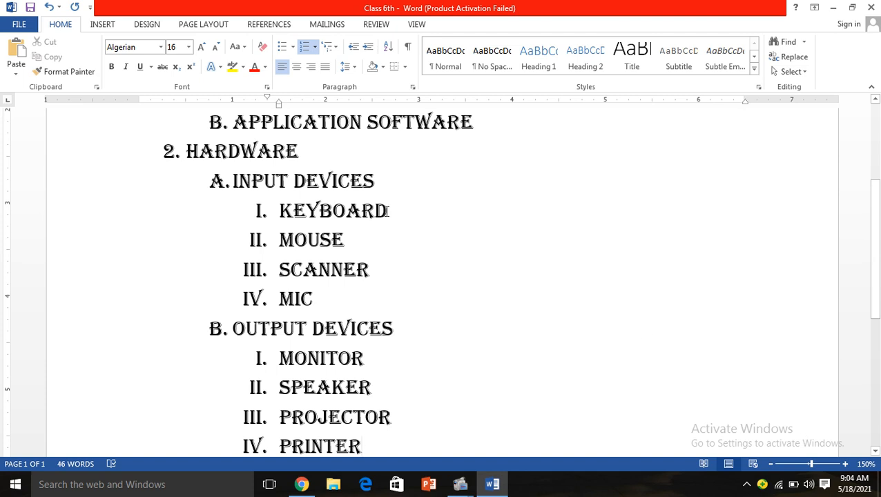
# Insert an empty third-level list item between SYSTEM SOFTWARE and APPLICATION SOFTWARE
pyautogui.click(876, 100)
pyautogui.click(876, 100)
pyautogui.click(876, 100)
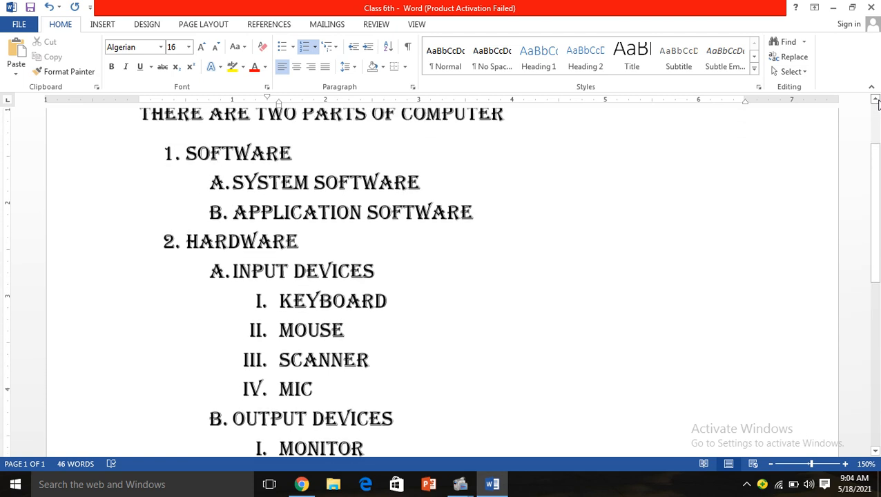
pyautogui.click(876, 100)
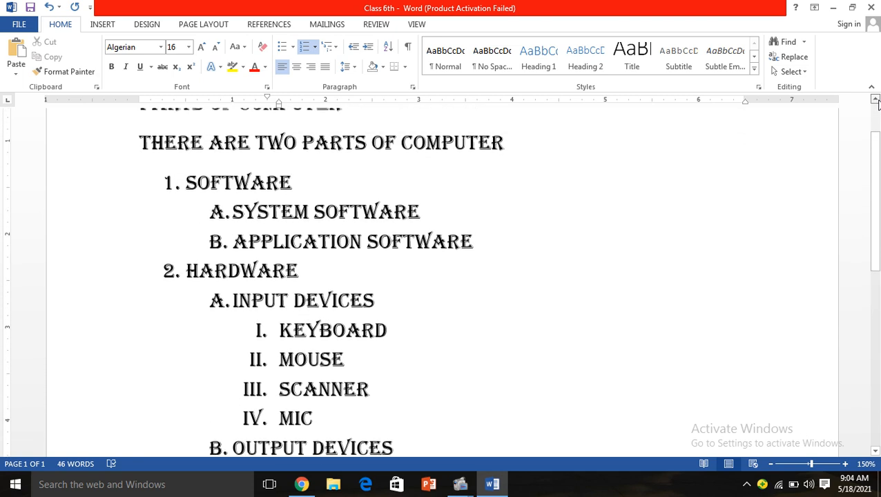
pyautogui.click(483, 250)
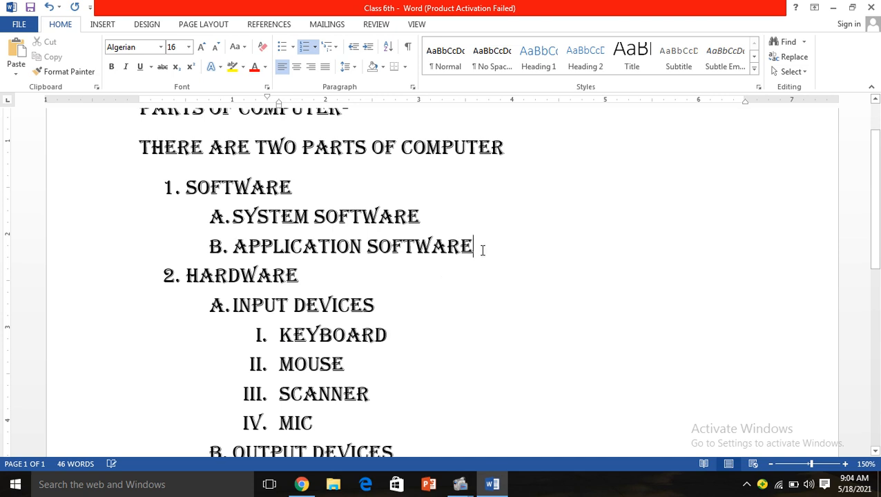
pyautogui.click(434, 217)
pyautogui.press('Return')
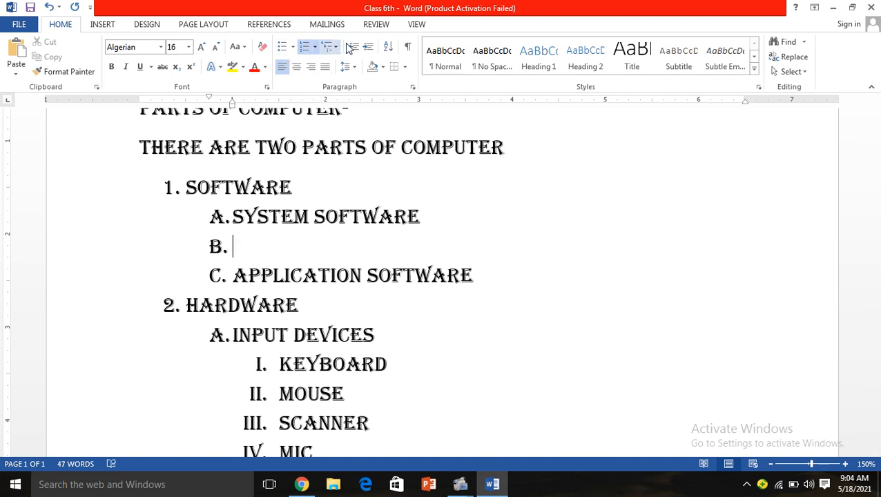
pyautogui.click(369, 48)
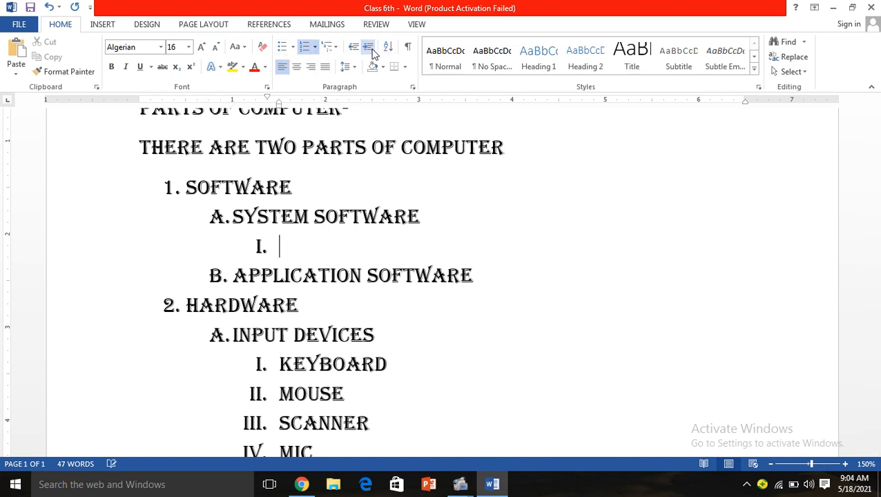
# Replace the third-level Roman numbering with arrowhead bullets from the bullet library
pyautogui.click(283, 49)
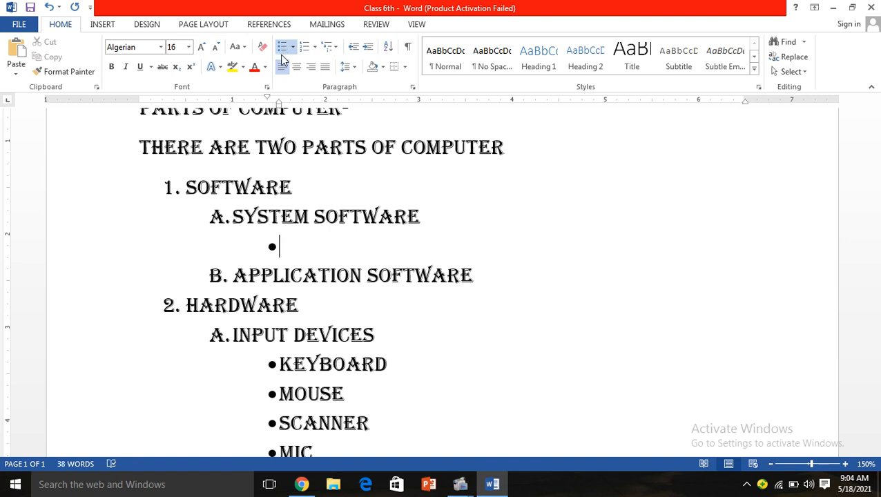
pyautogui.click(294, 47)
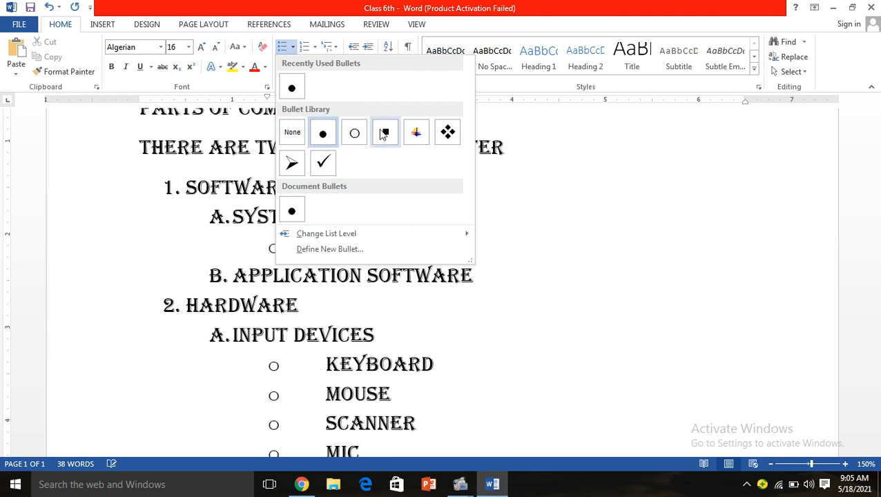
pyautogui.click(292, 163)
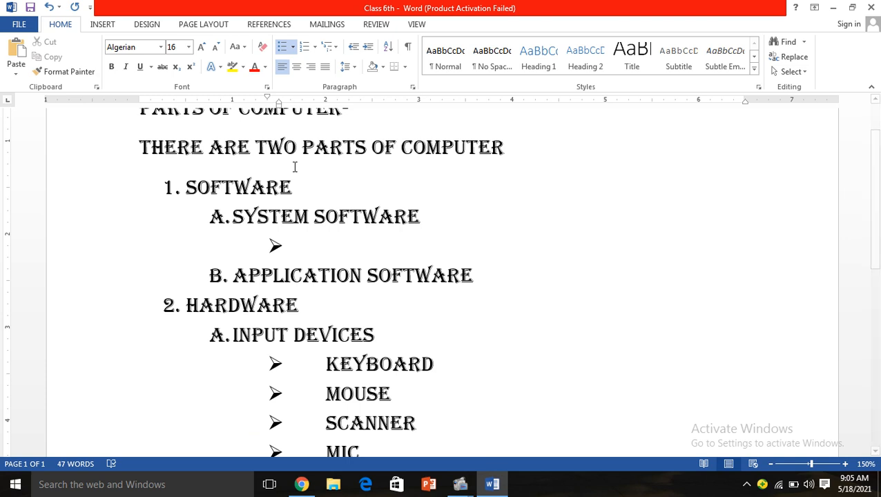
# Fill the bullets under SYSTEM SOFTWARE with two items, OPERATING SYSTEM and DEVICE DRIVERS
pyautogui.write('OPERAT')
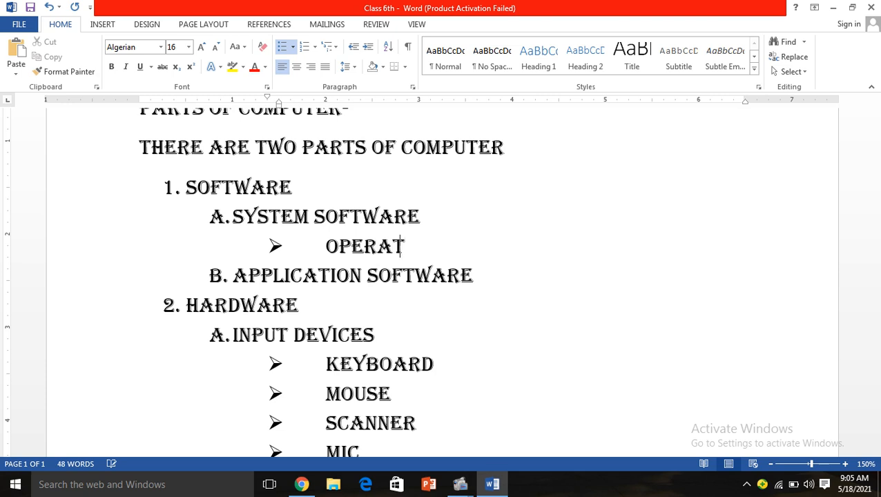
pyautogui.write('ING ')
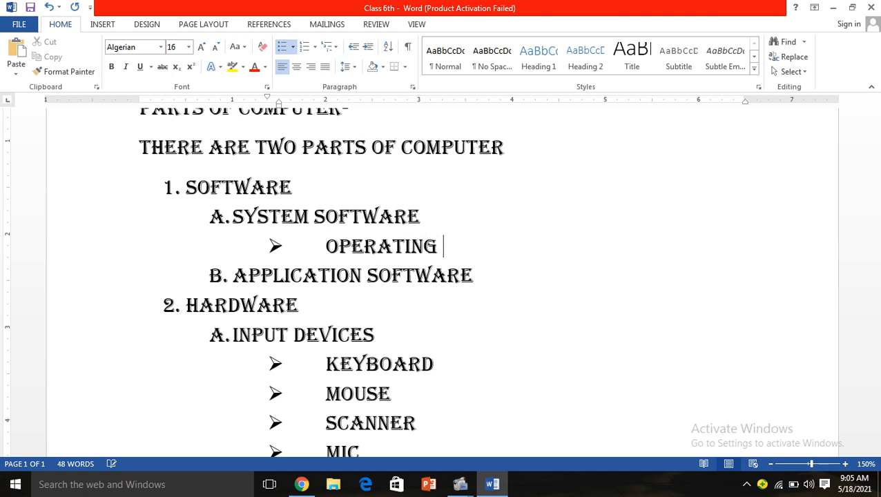
pyautogui.write('SYSTE')
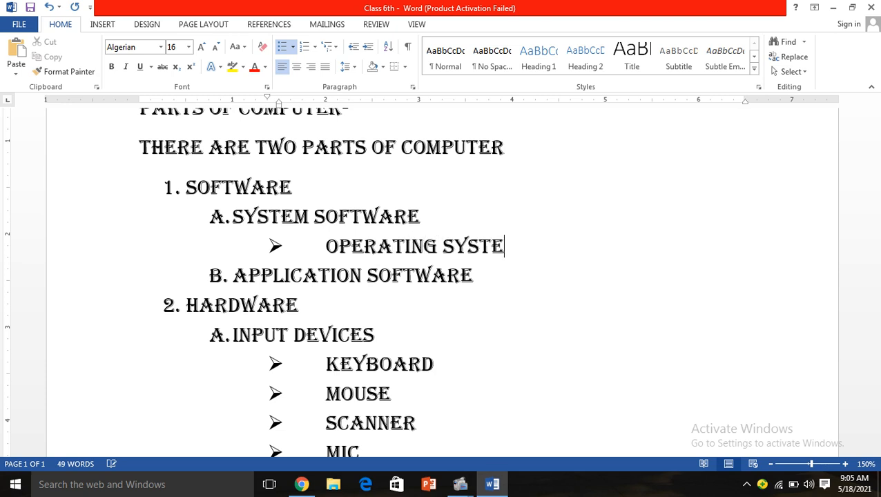
pyautogui.write('M')
pyautogui.press('Return')
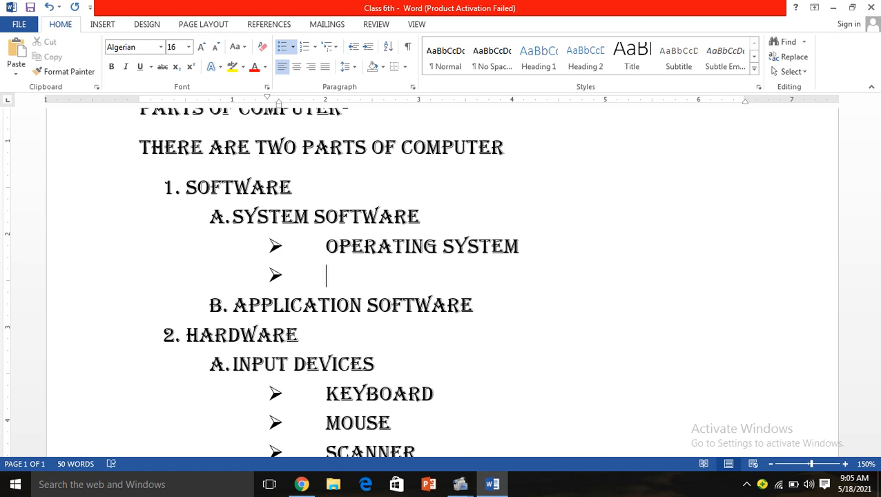
pyautogui.write('DEV')
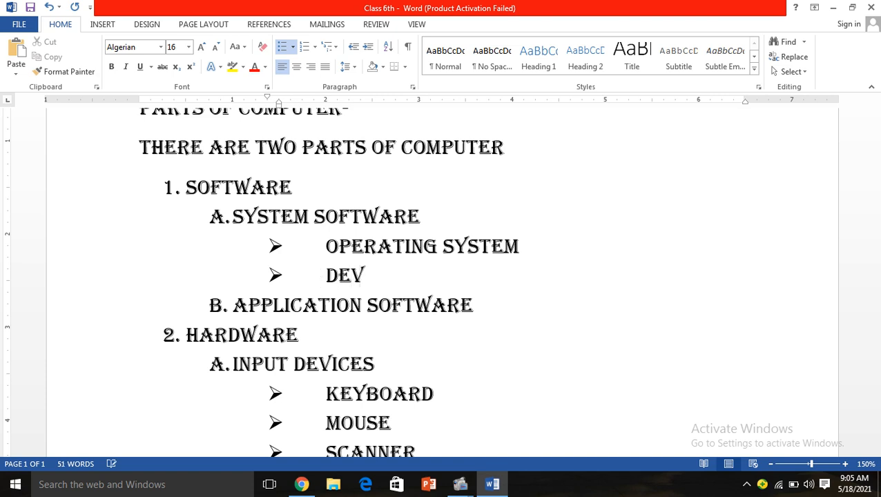
pyautogui.write('ICE DRIVE')
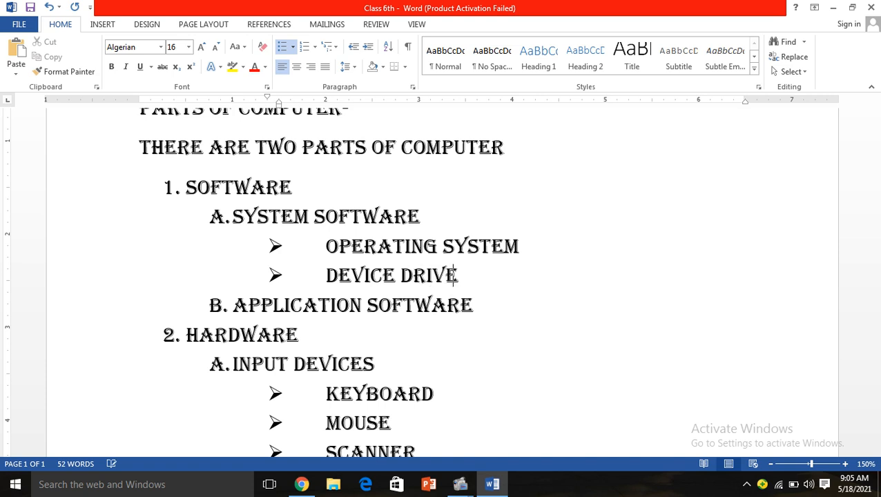
pyautogui.write('RS')
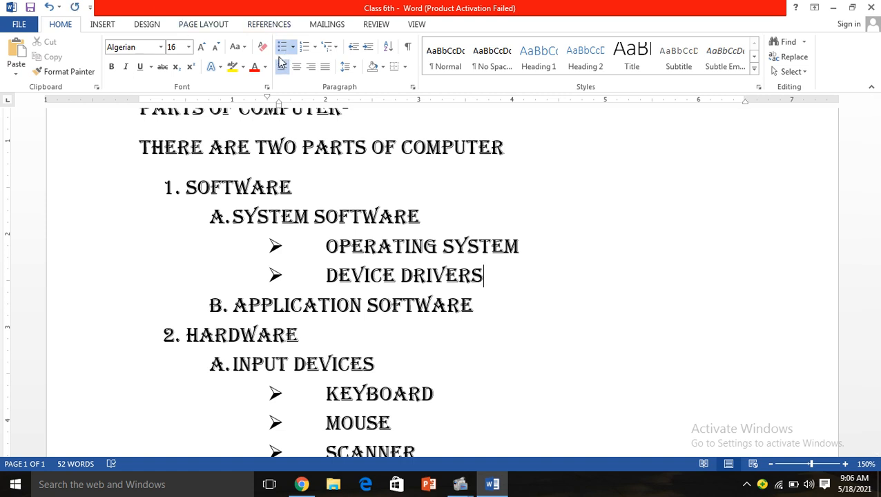
# Preview the available formats in the numbering library on the third-level list items without applying one
pyautogui.click(314, 48)
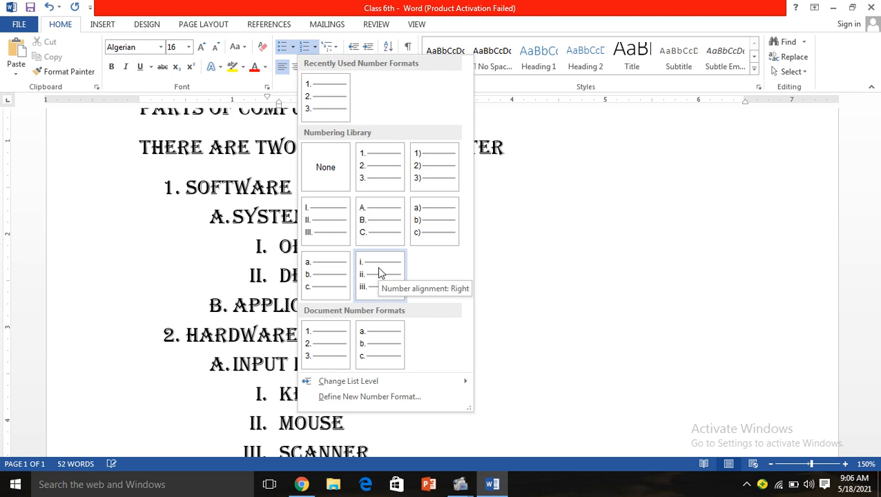
pyautogui.click(440, 8)
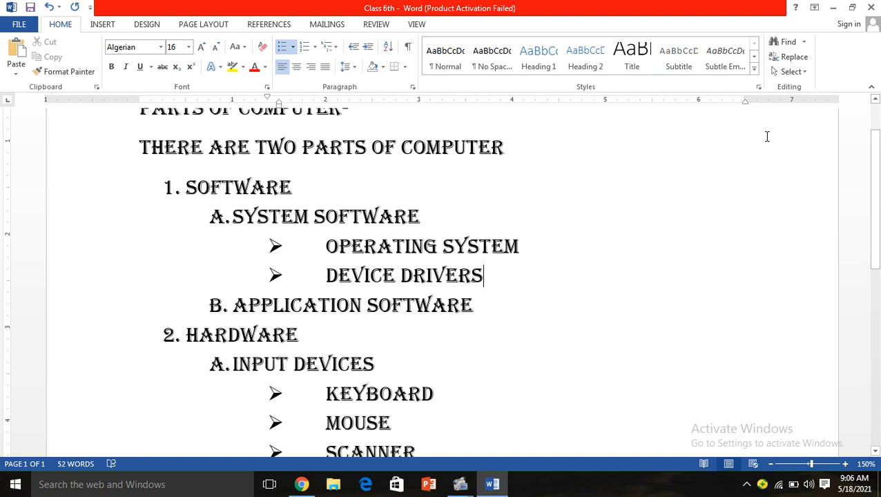
# Save the Class 6th document with its finished multi-level list and close it
pyautogui.hotkey('ctrl', 's')
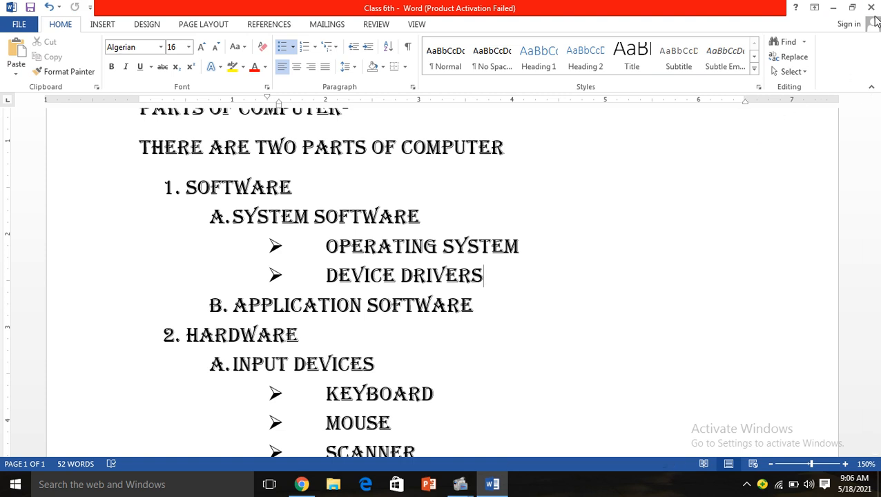
pyautogui.click(872, 9)
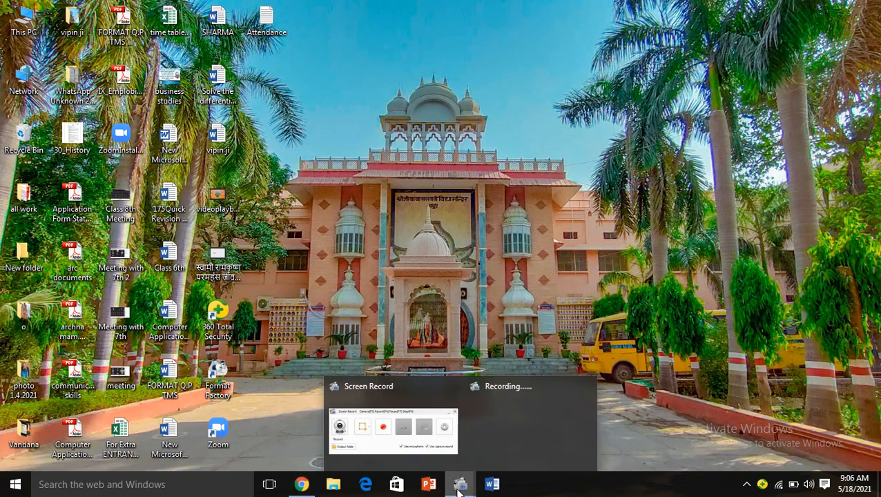
pyautogui.click(460, 493)
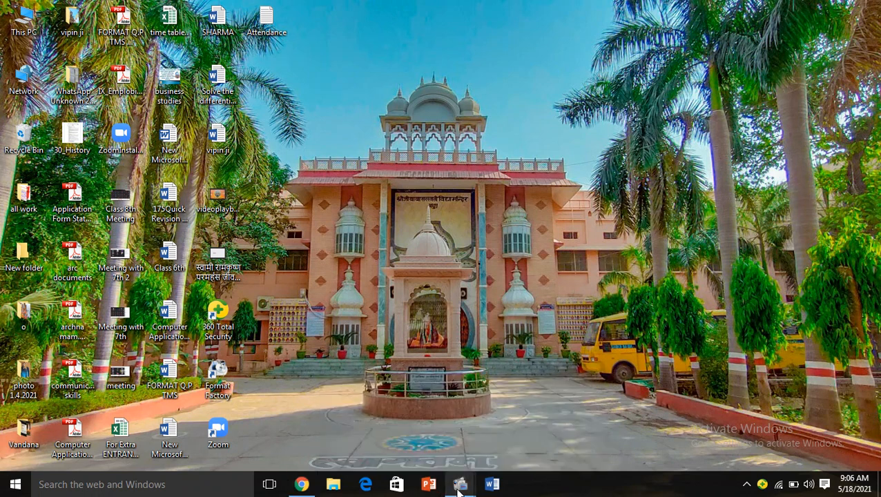
pyautogui.moveTo(459, 489)
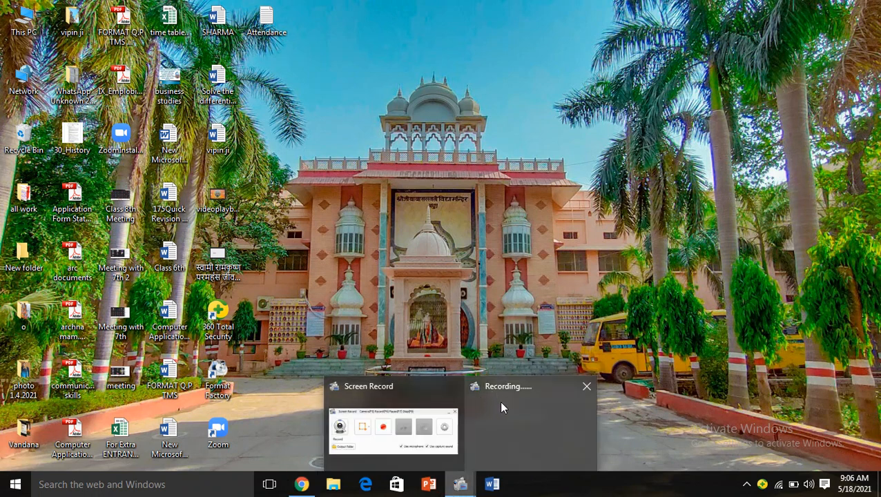
pyautogui.moveTo(440, 395)
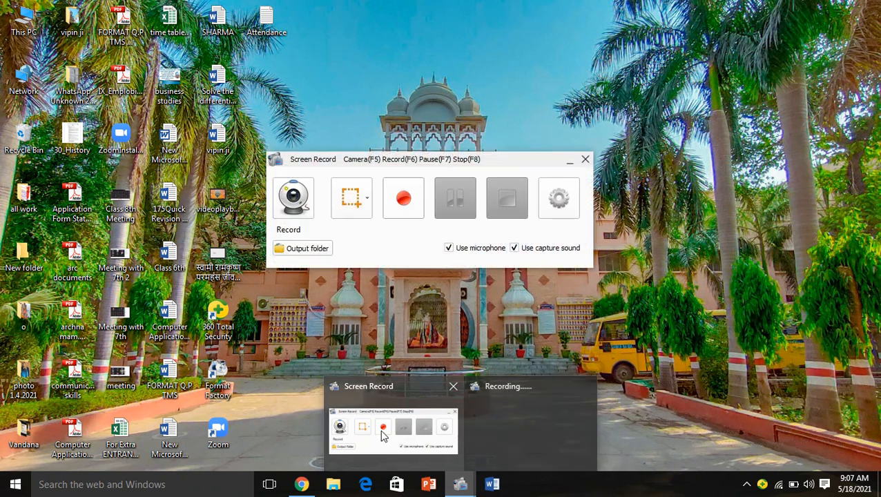